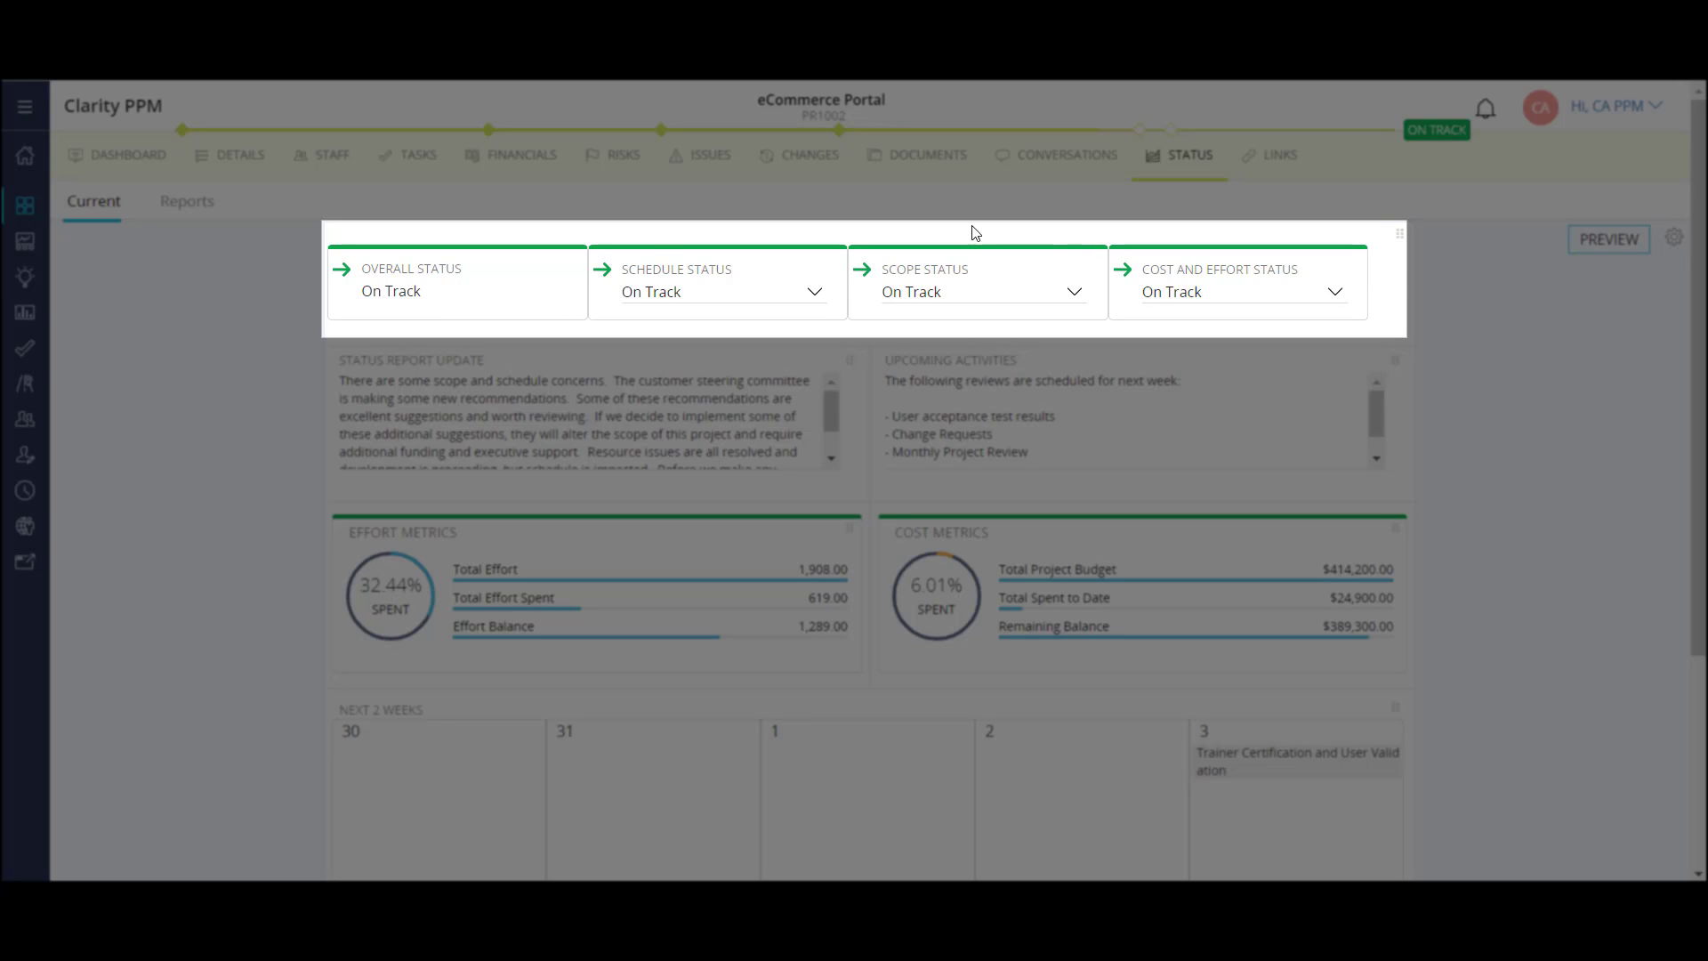
Step: Change the eCommerce Portal's Schedule Status from On Track to Needs Help
click(809, 292)
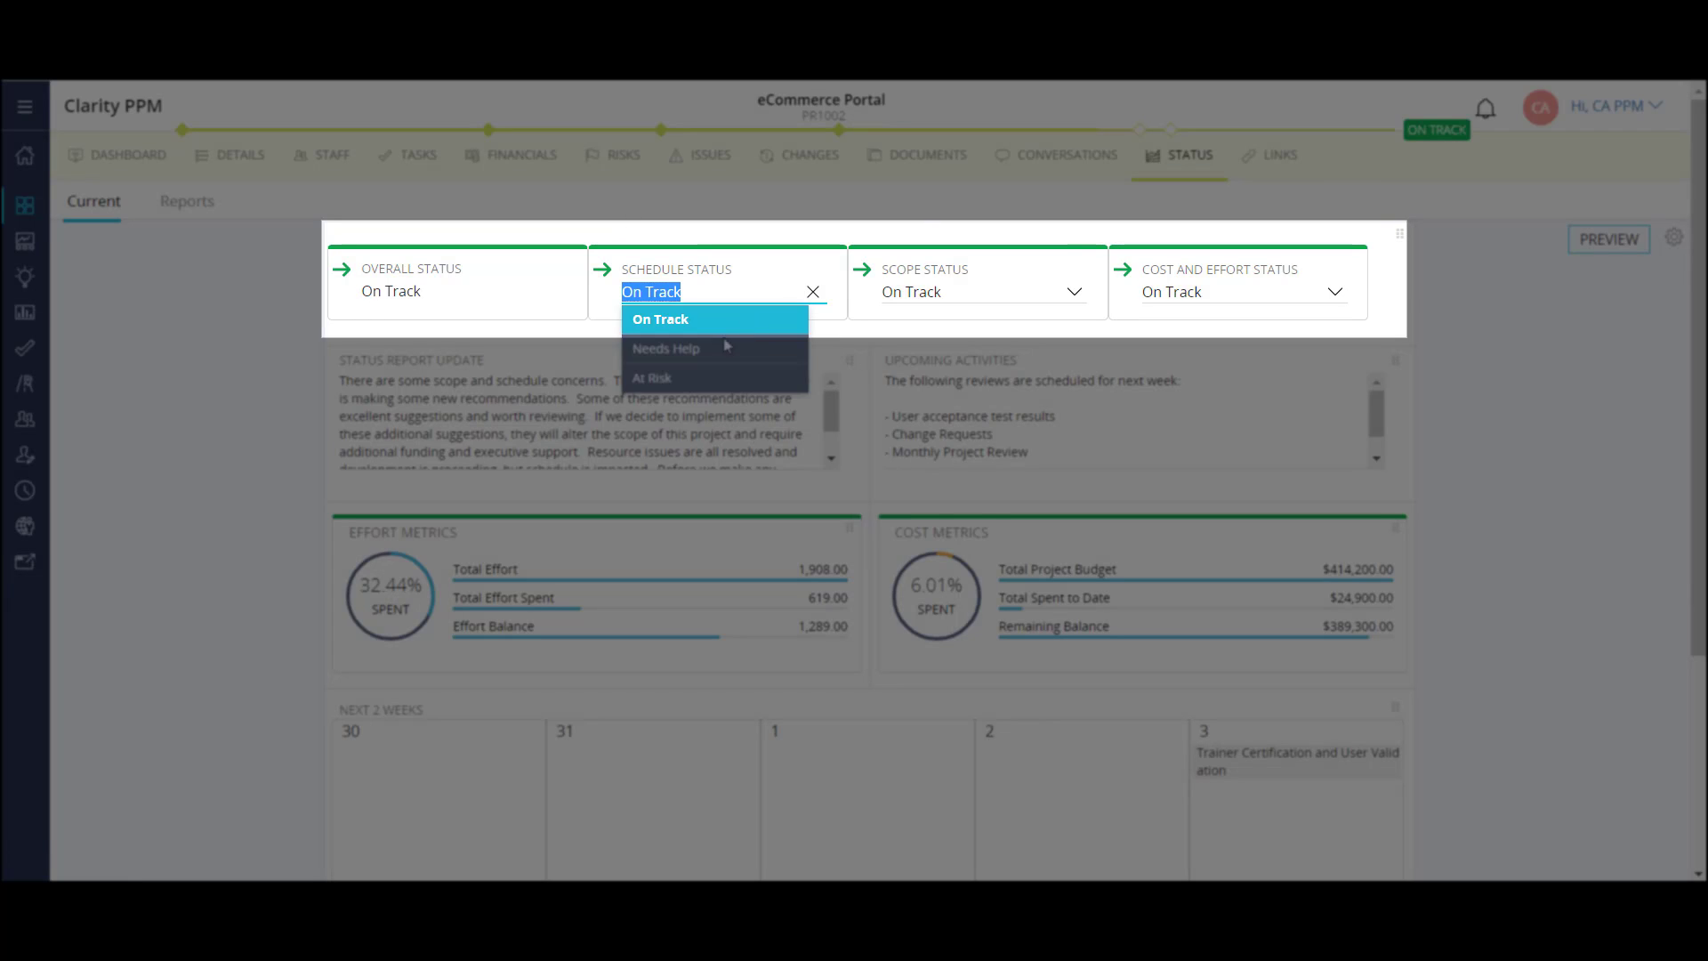
click(654, 347)
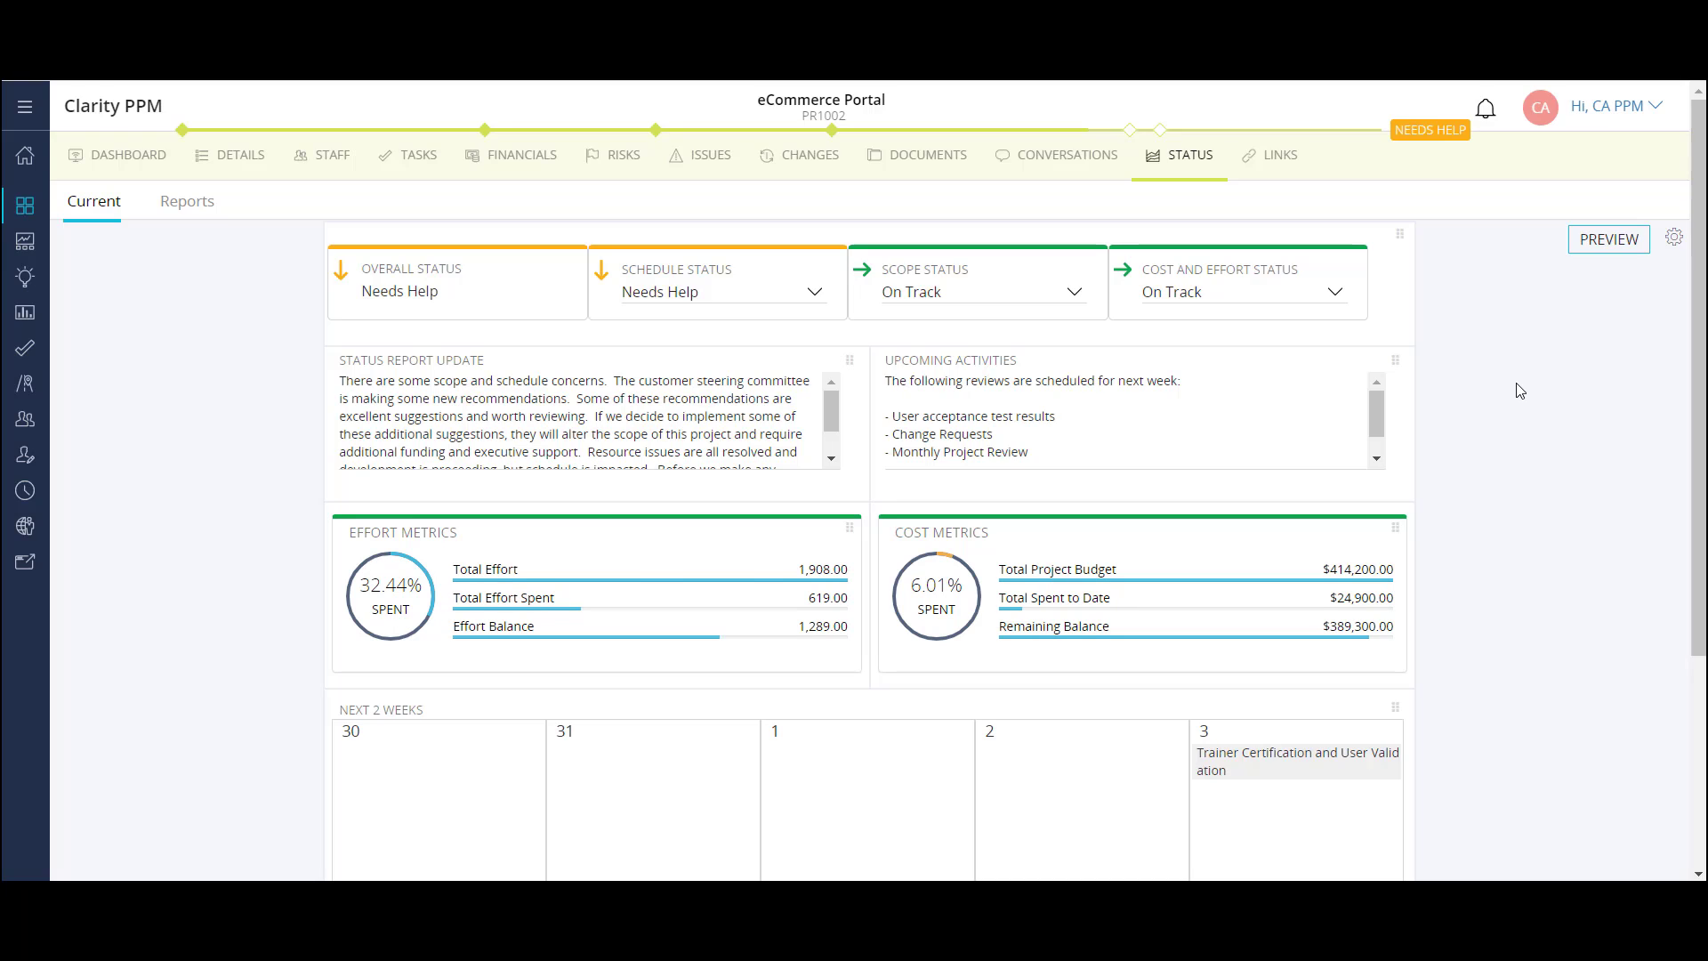
scroll(1518, 391, down, 3)
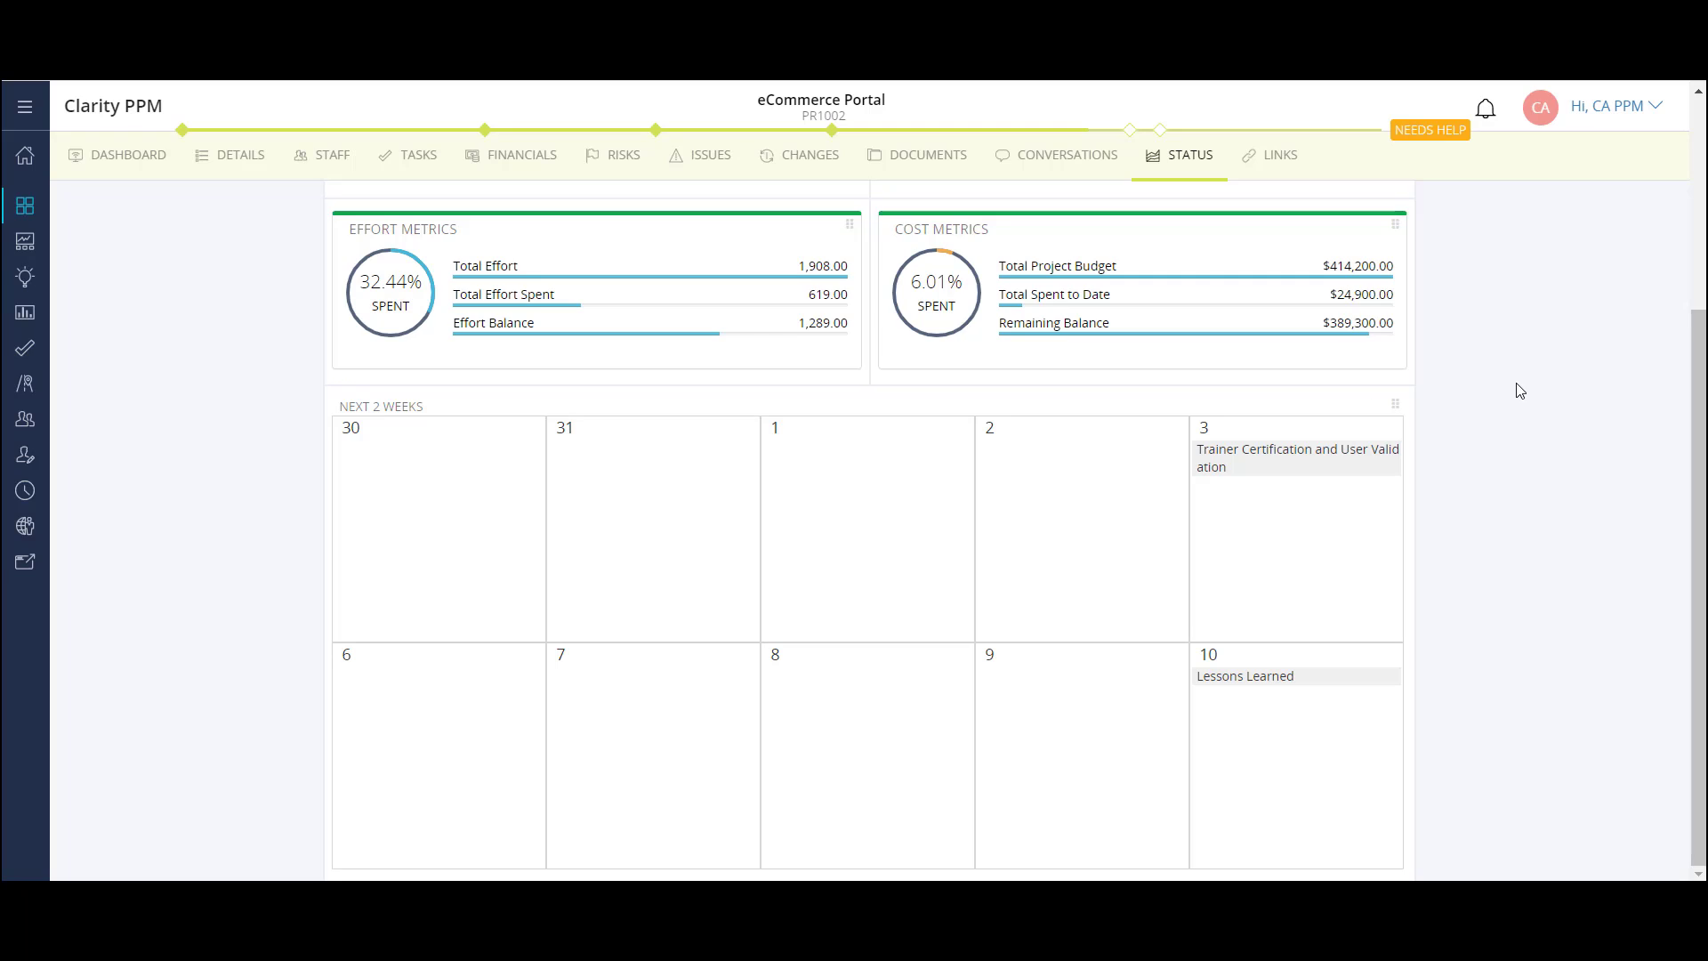
scroll(1519, 388, up, 3)
Step: Add the Risks section via Customize Status Report and show its column choices
click(1678, 241)
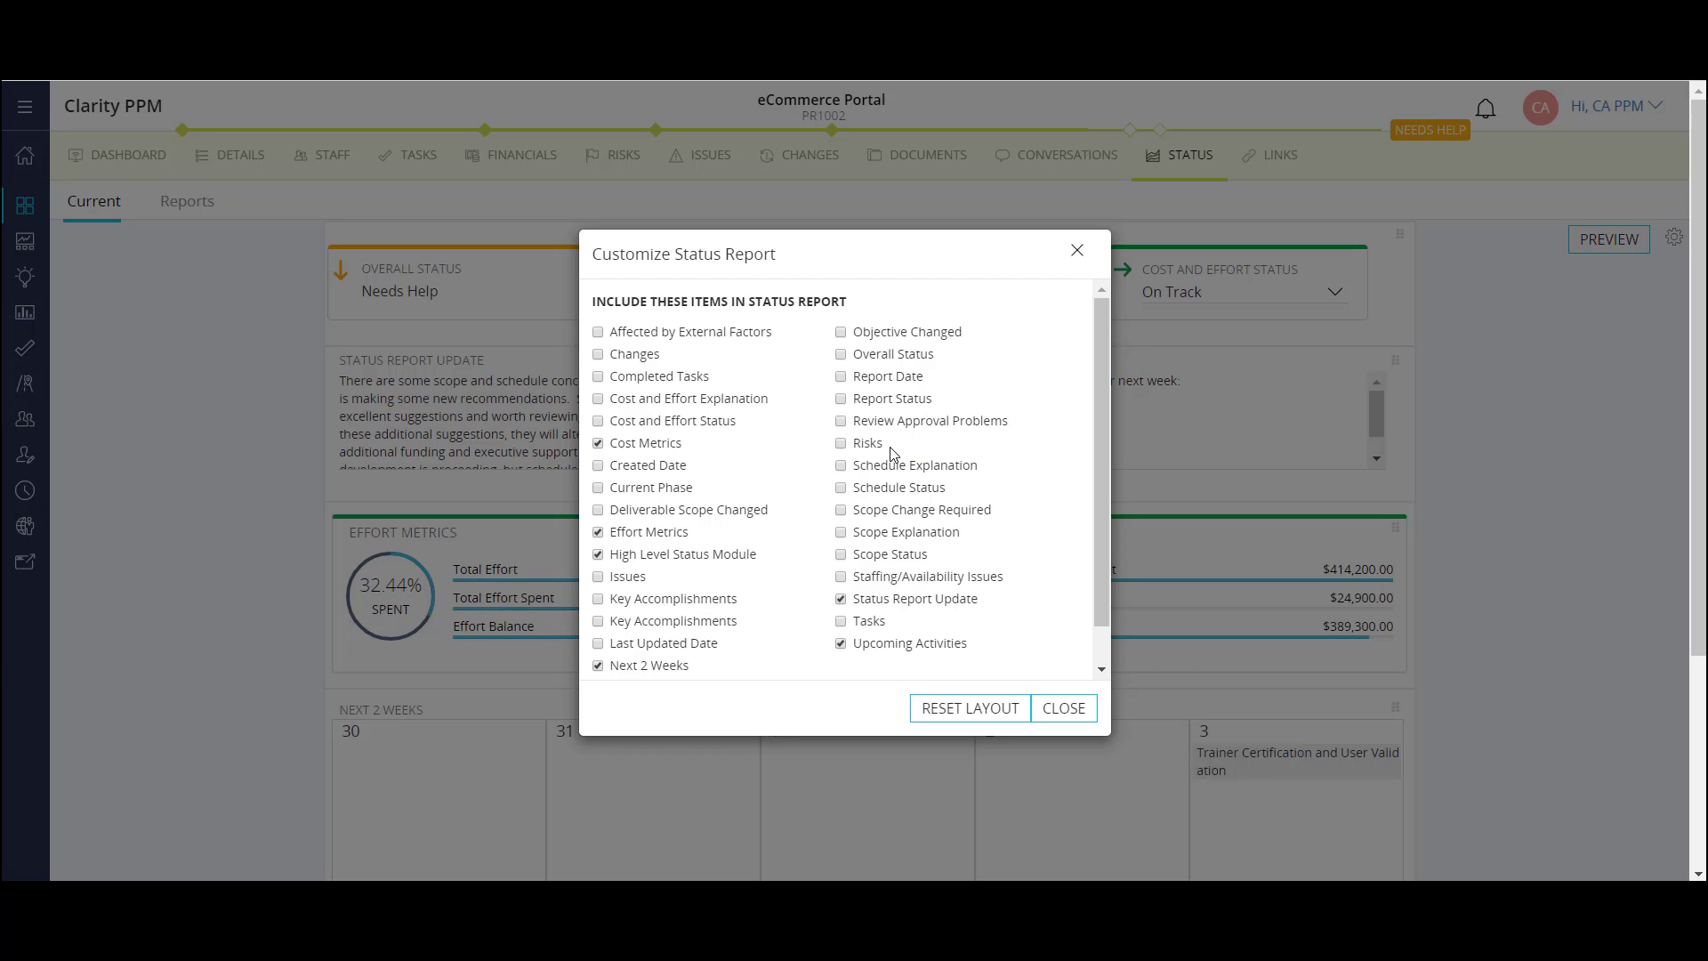
click(843, 446)
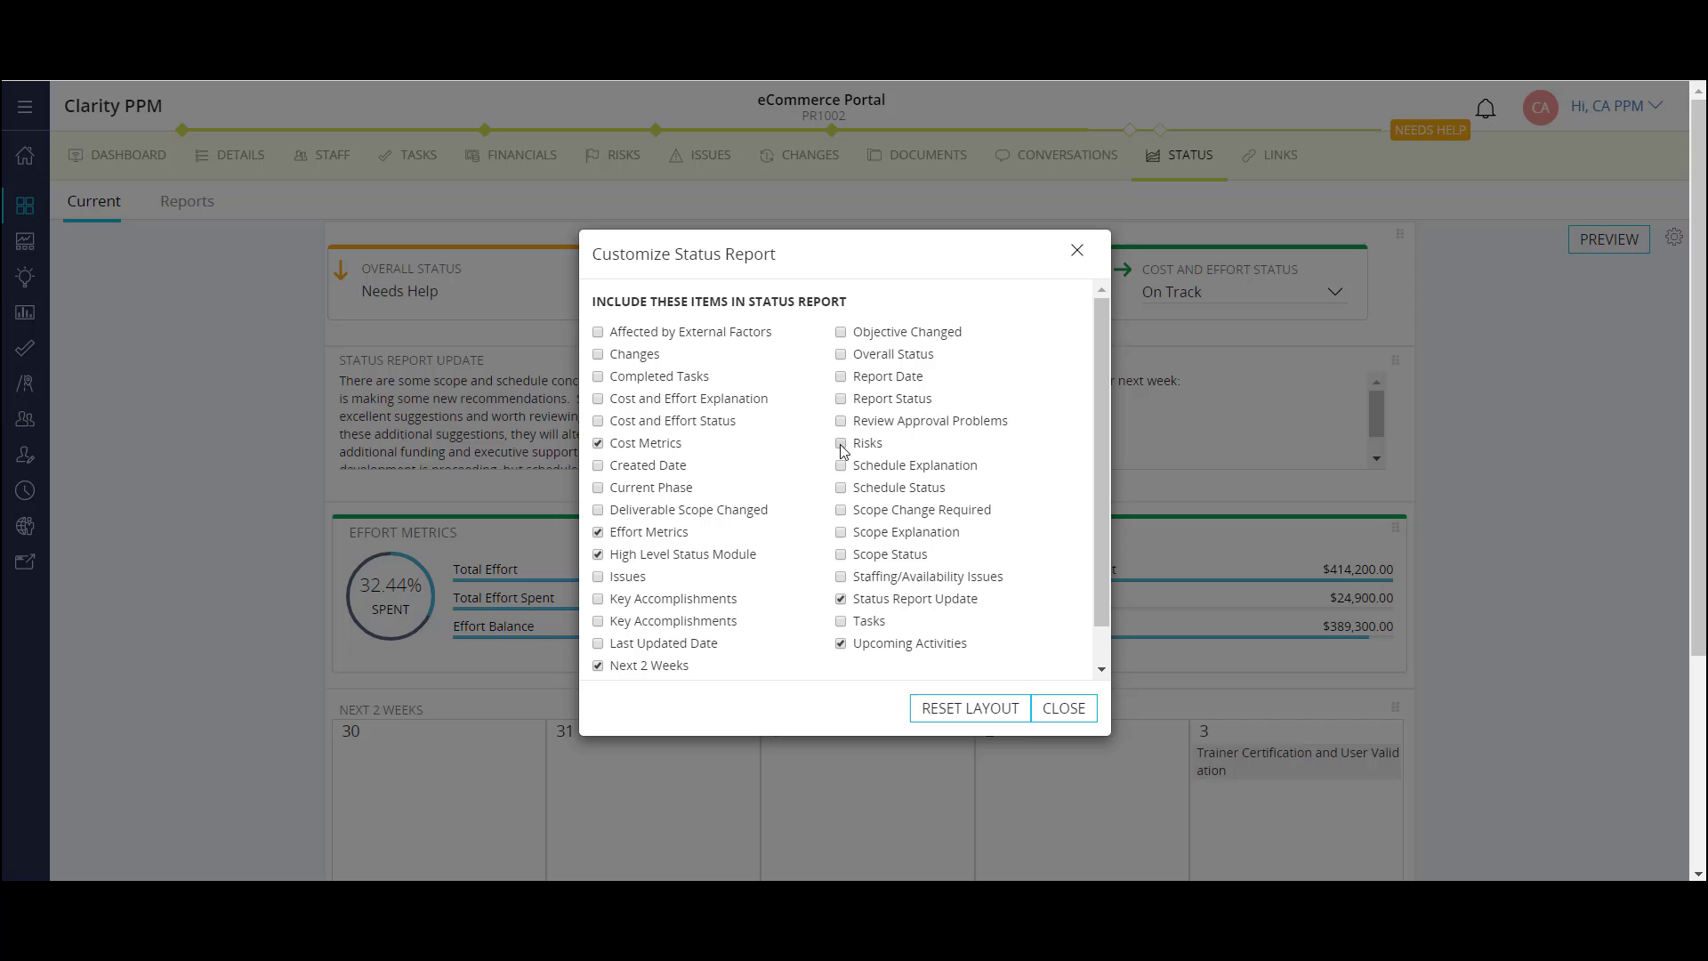
click(1055, 711)
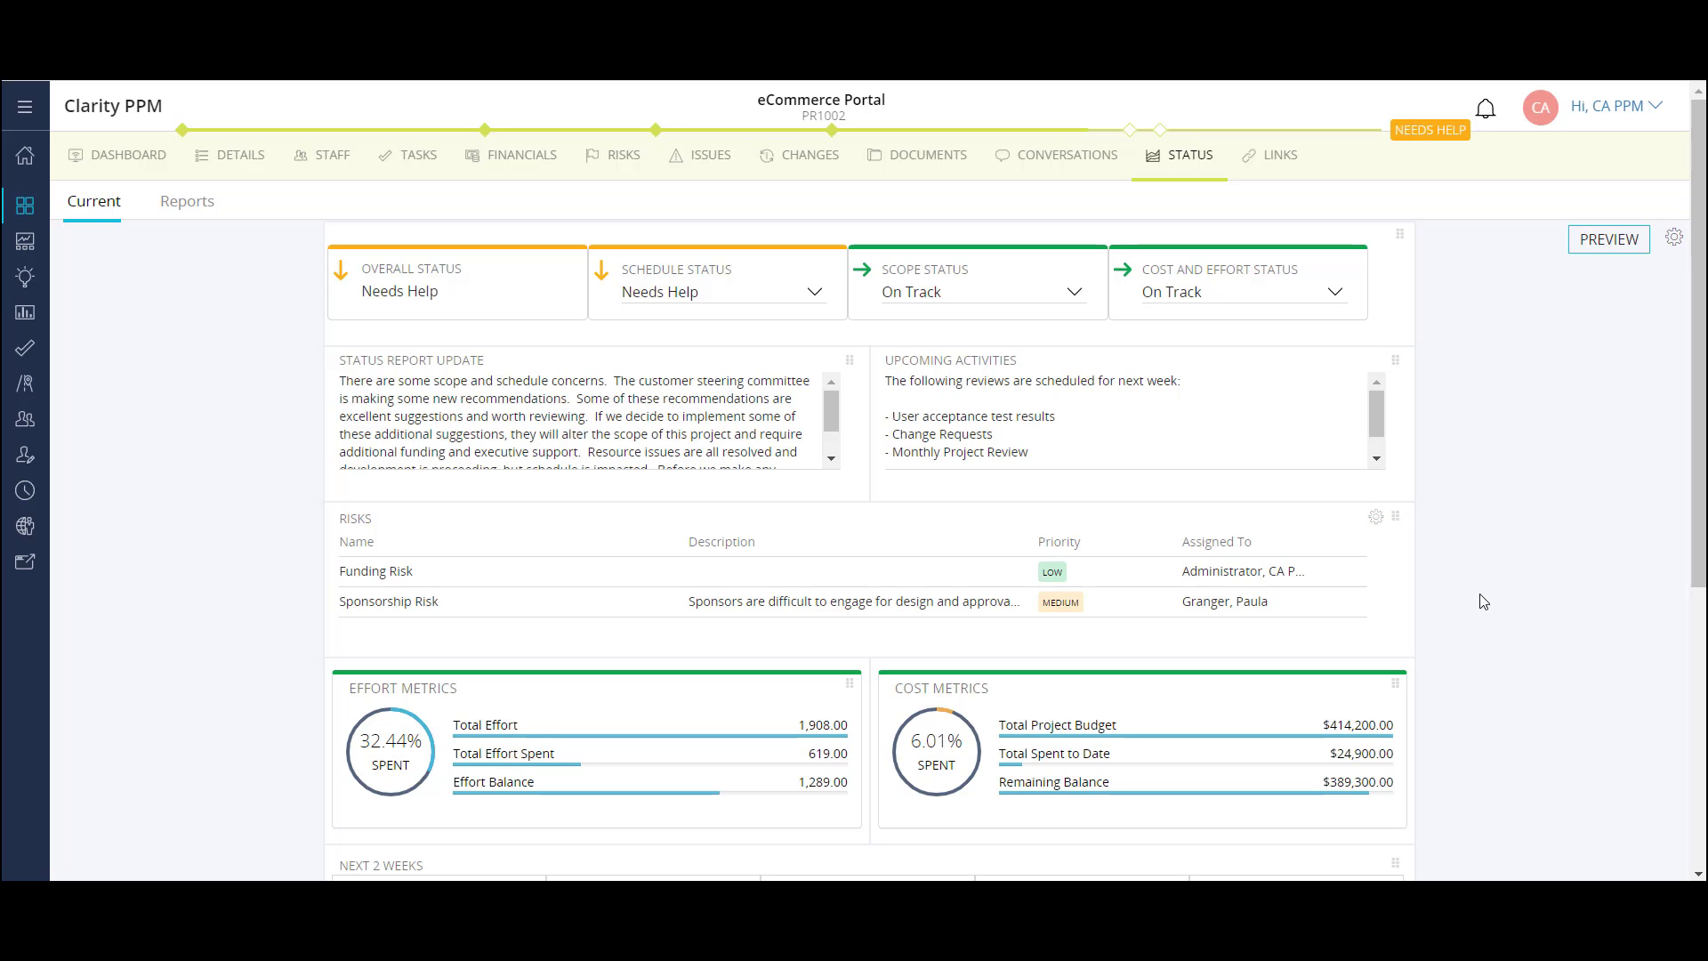
click(1377, 518)
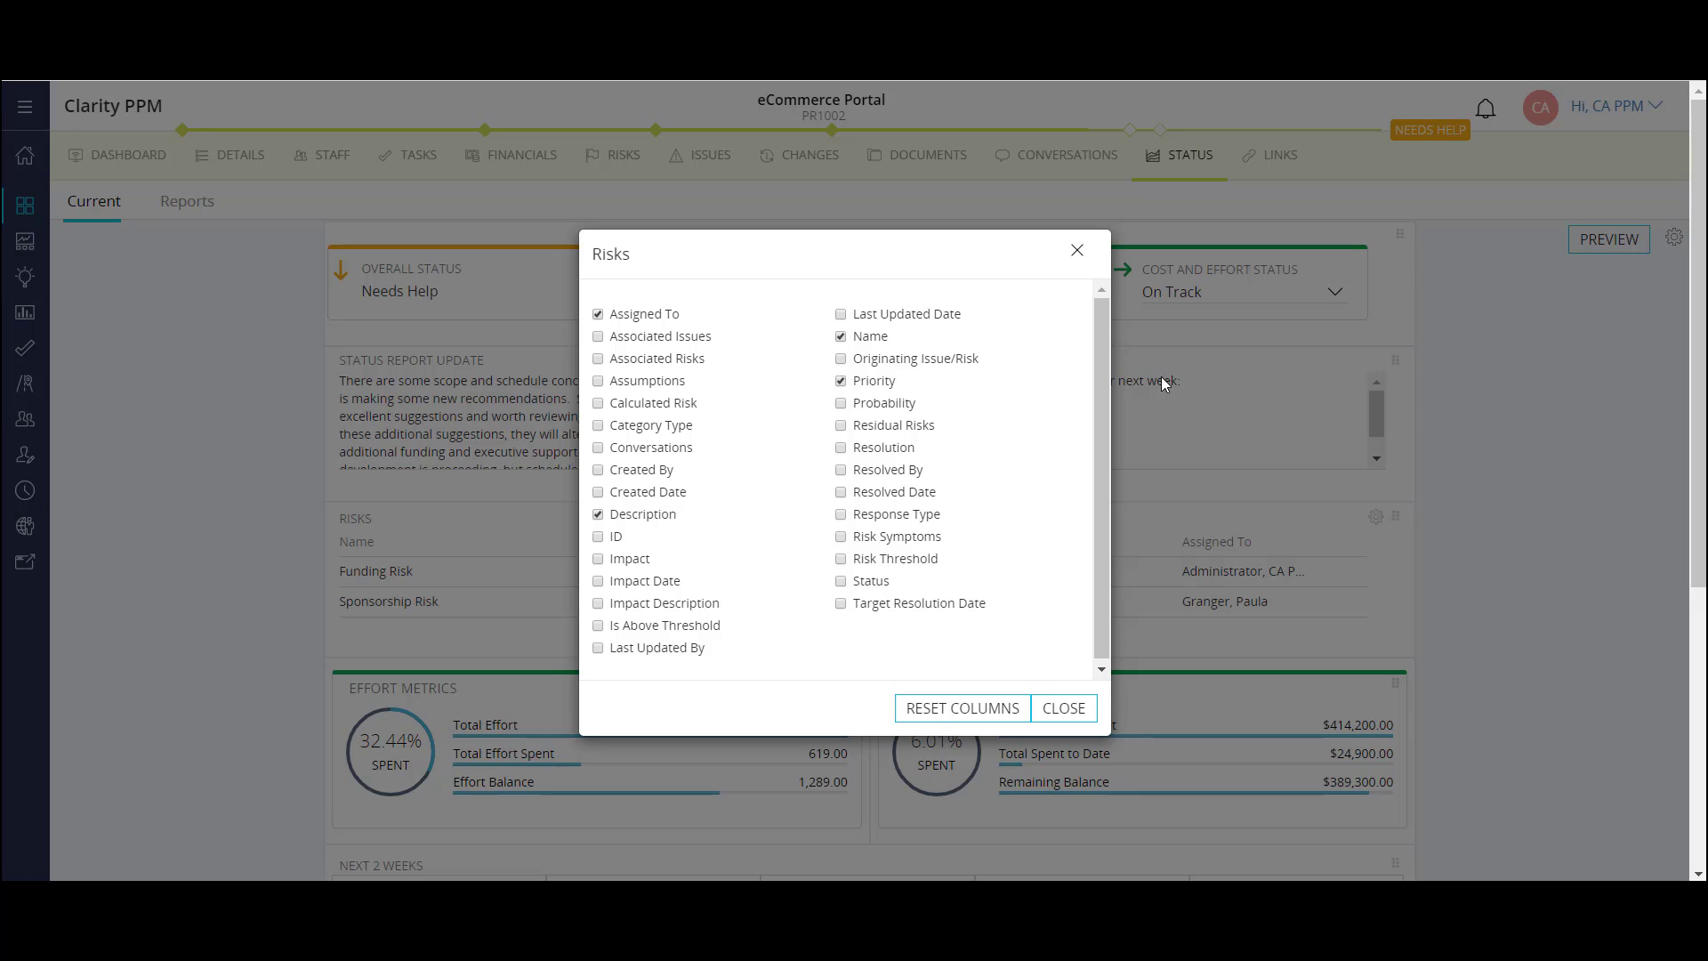
Step: Preview the draft eCommerce Portal report showing Needs Help and the Risks section
click(1077, 254)
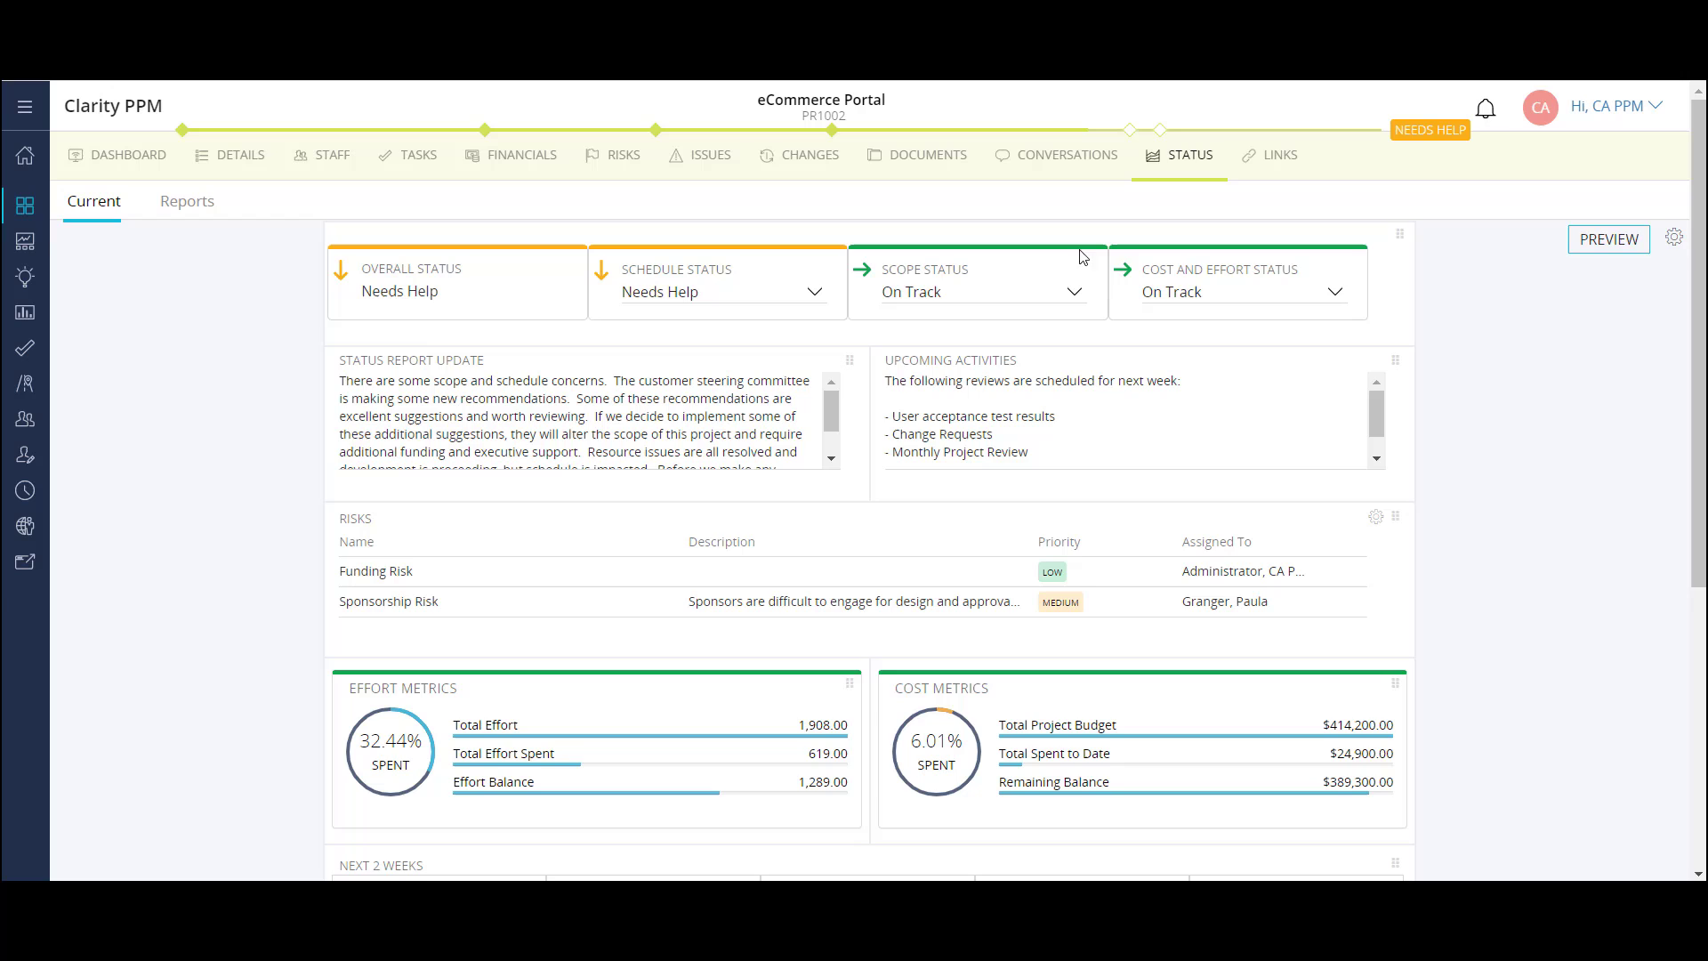
click(1603, 244)
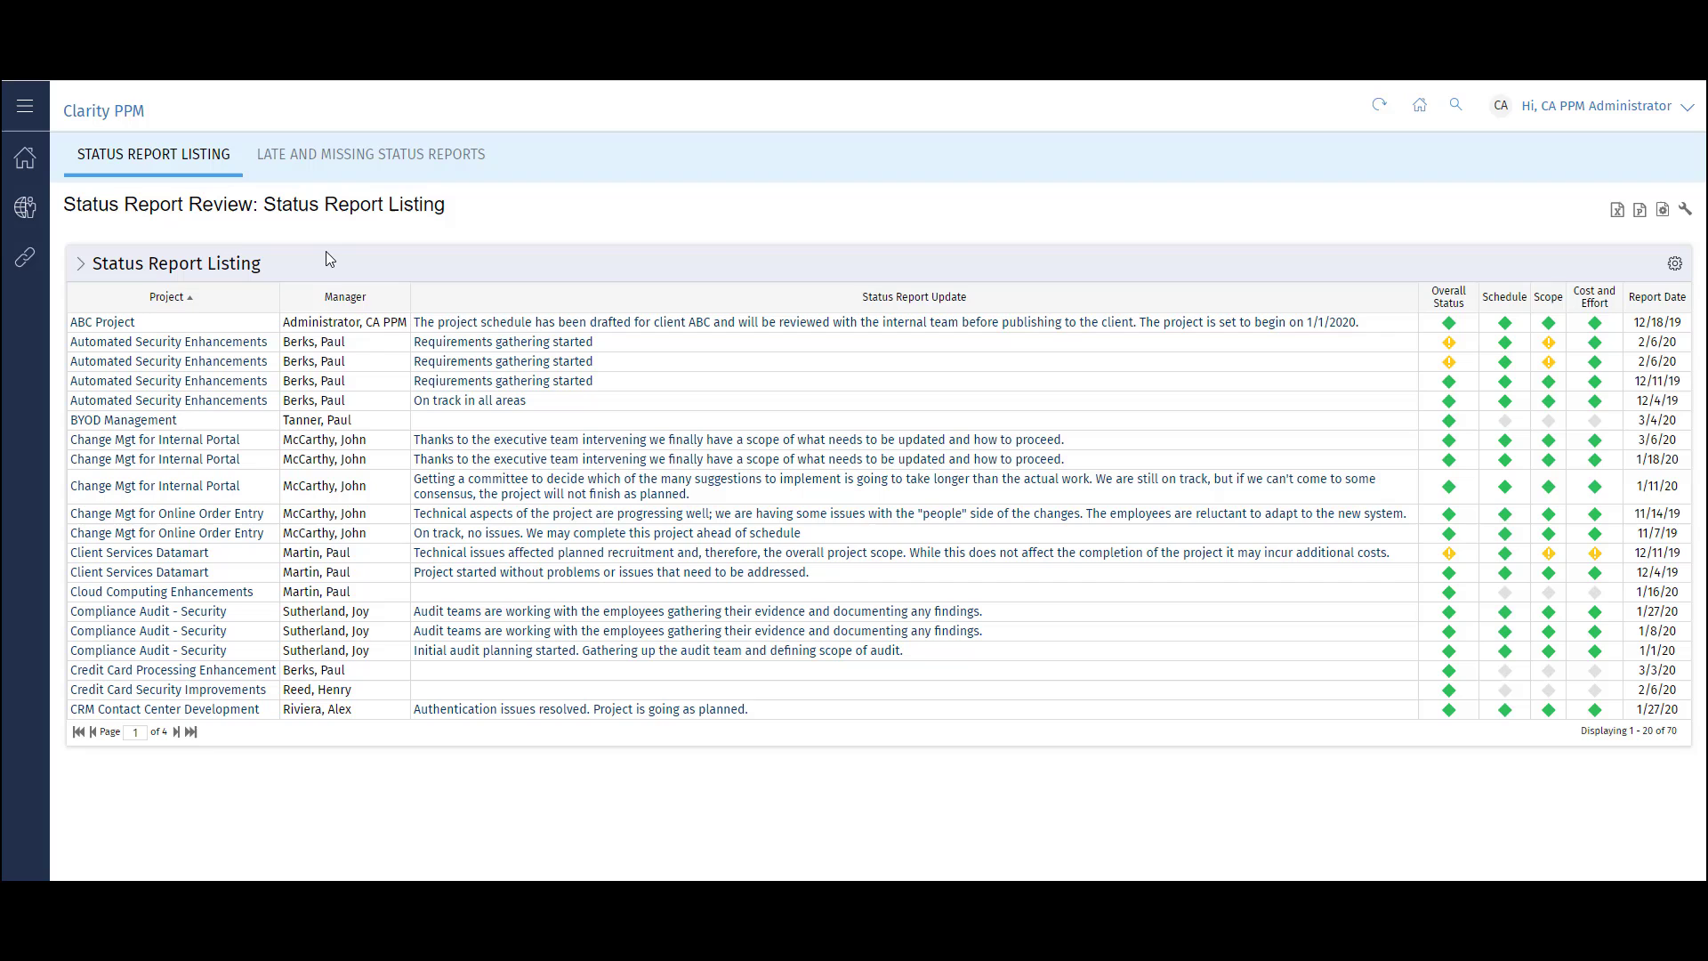
Step: Expand and then collapse the Status Report Listing filter fields
click(78, 263)
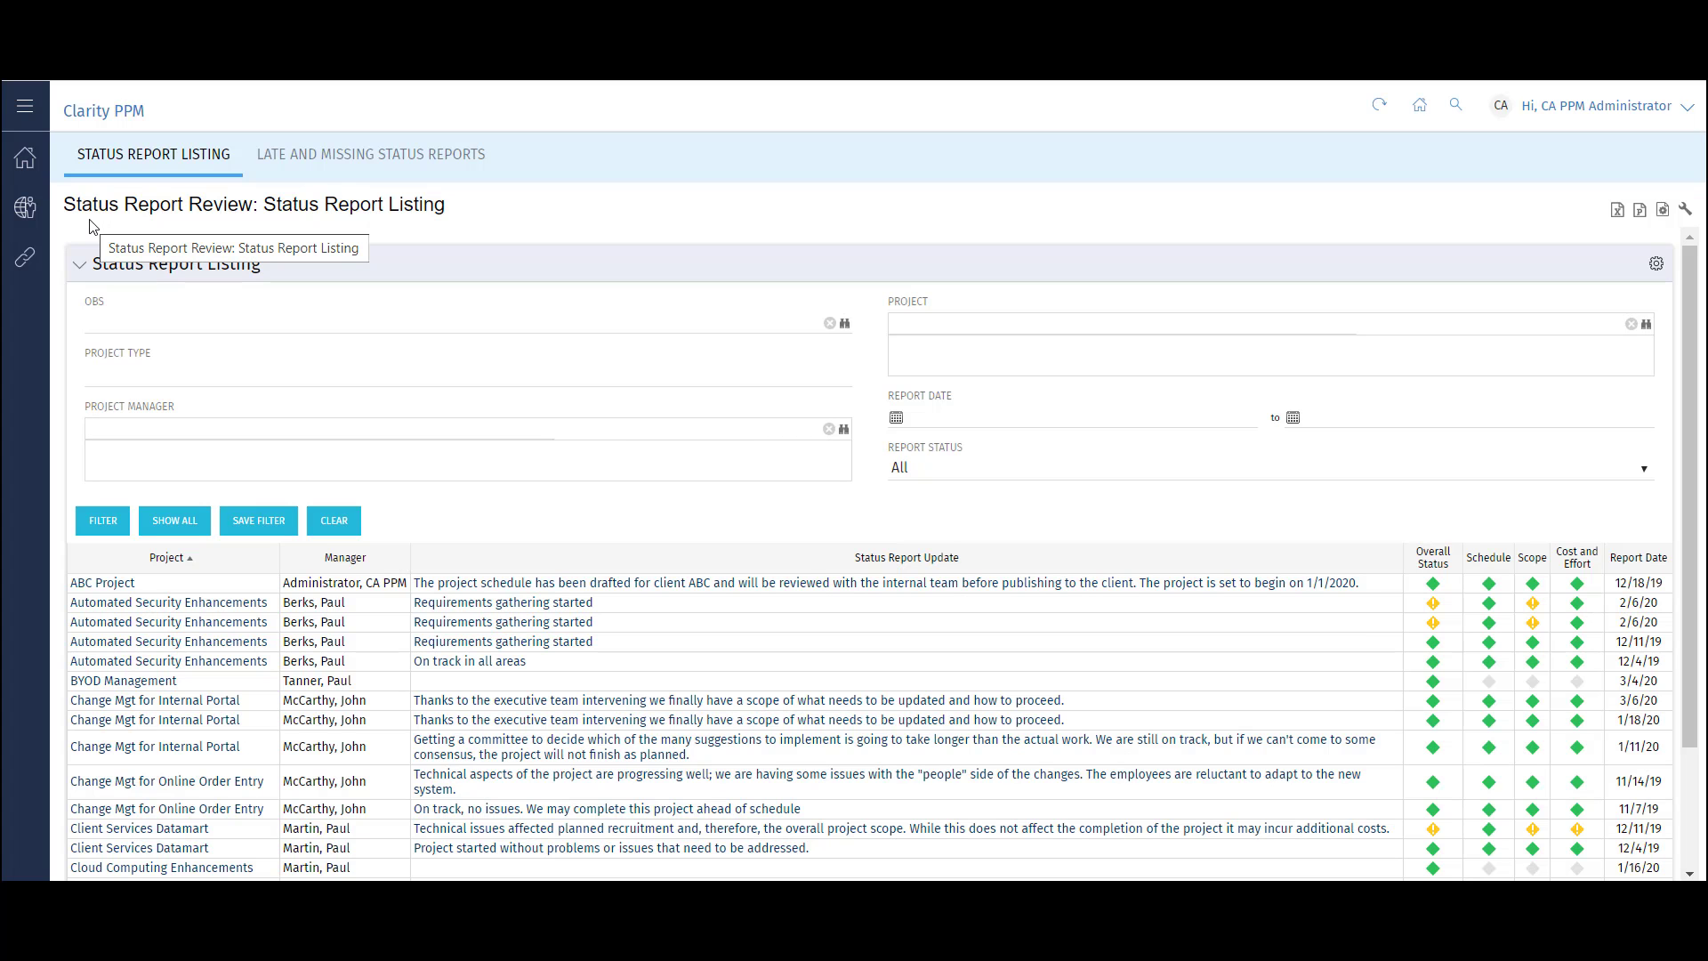
click(78, 265)
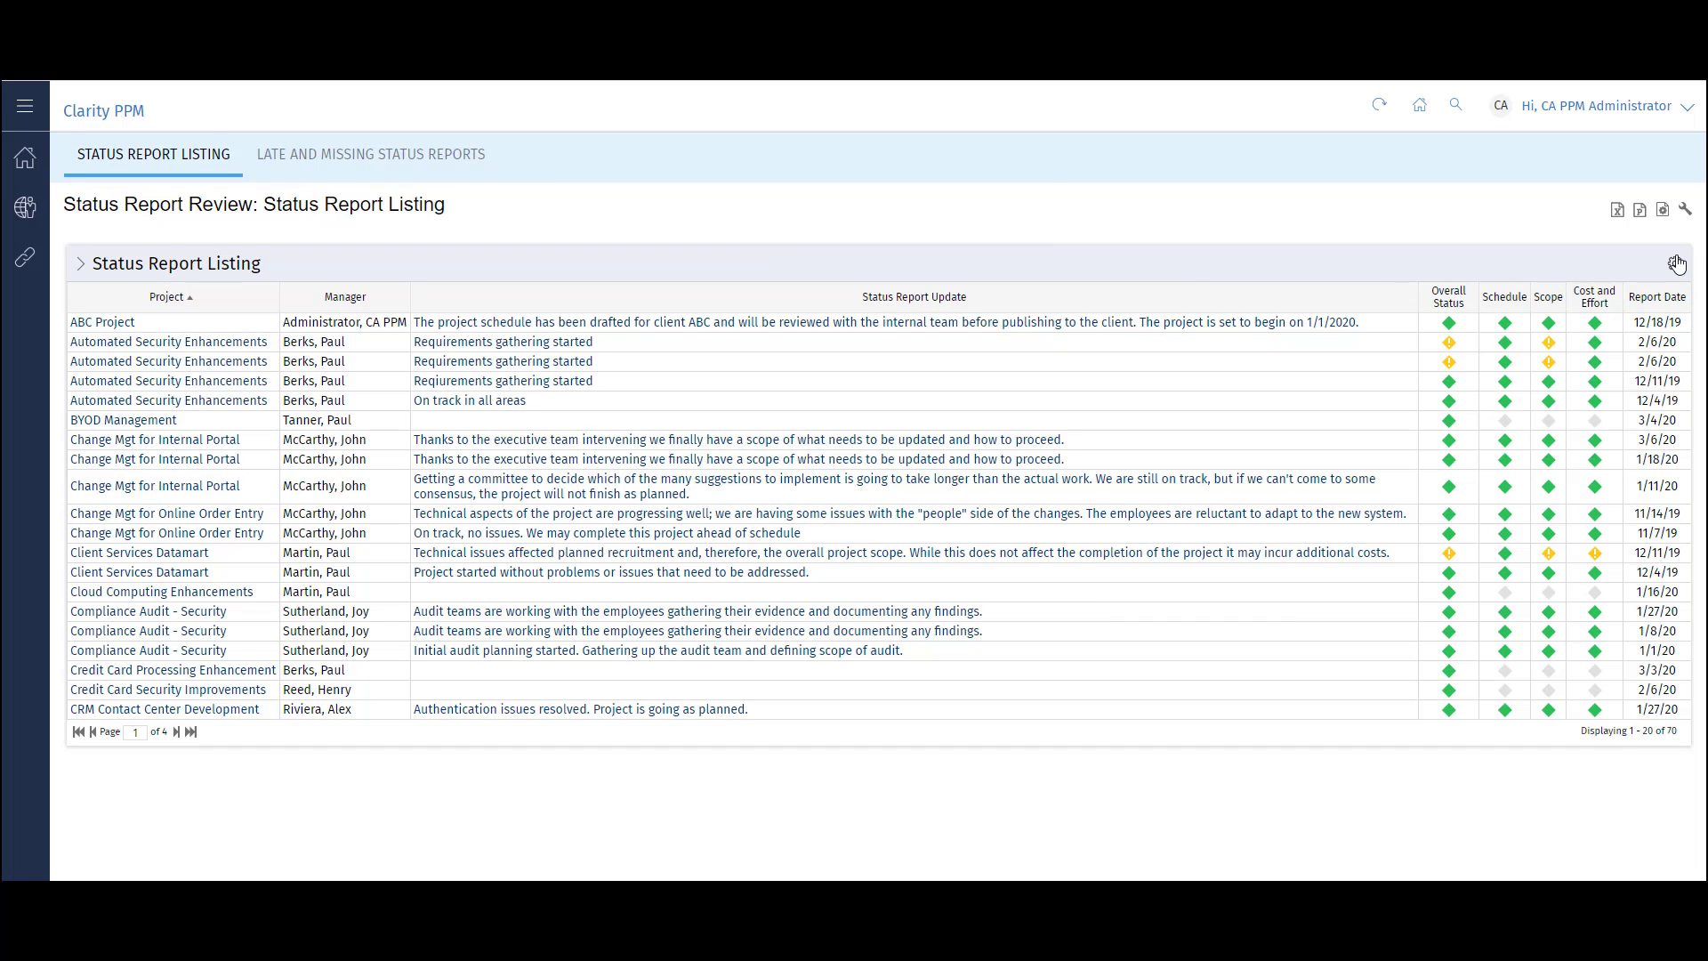
click(1677, 264)
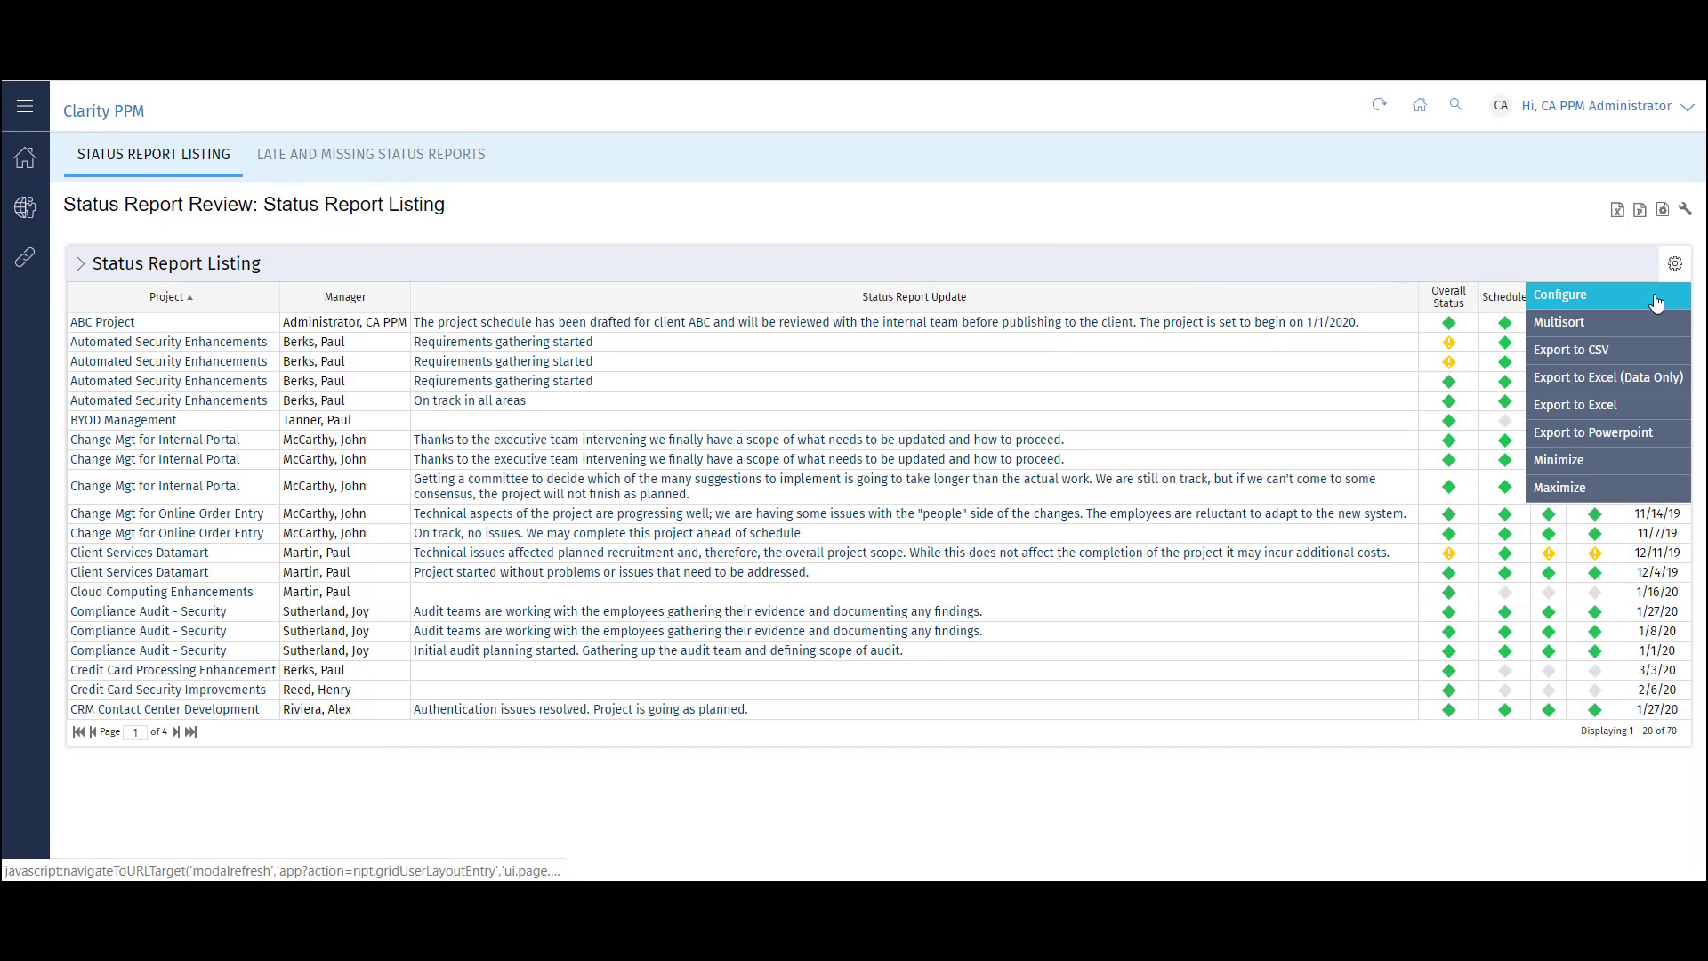